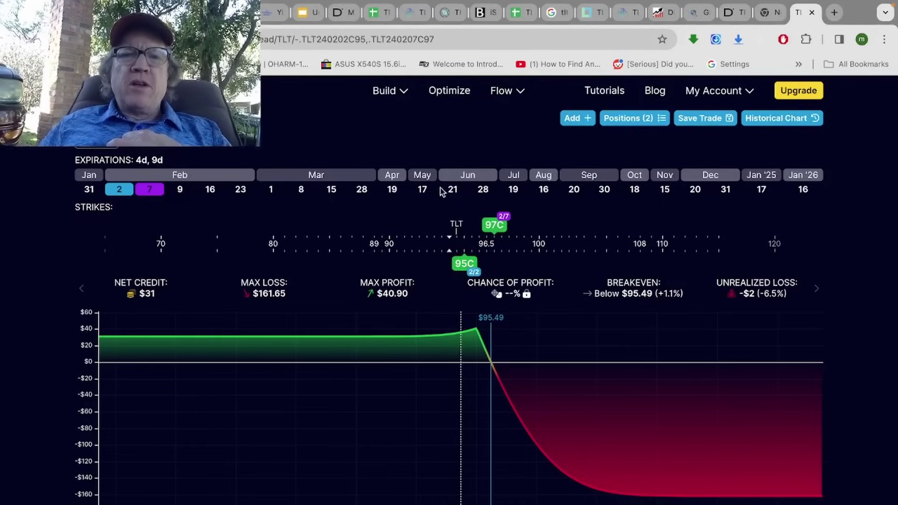
# Add the Feb 2 short 93.5 put and long 92 put, and set the valuation date to Thu Feb 1st 10:42am.
pyautogui.click(471, 277)
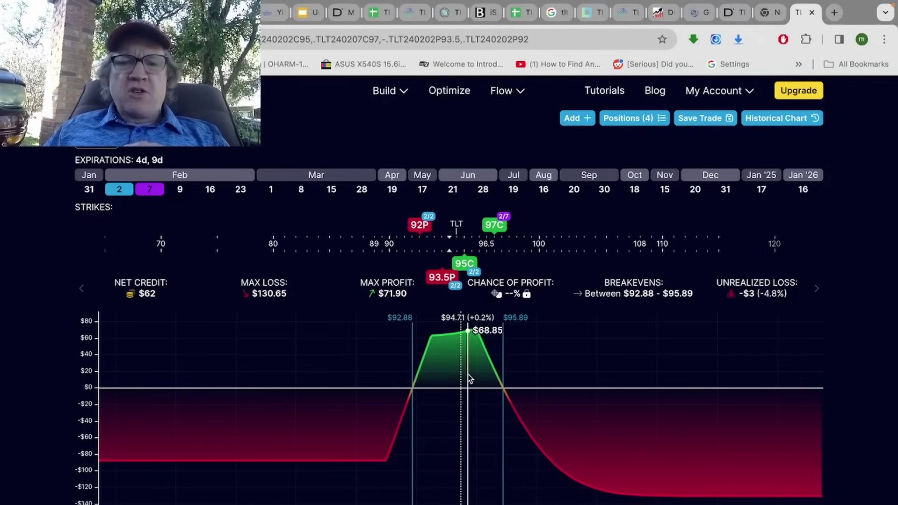
pyautogui.scroll(-2, 469, 378)
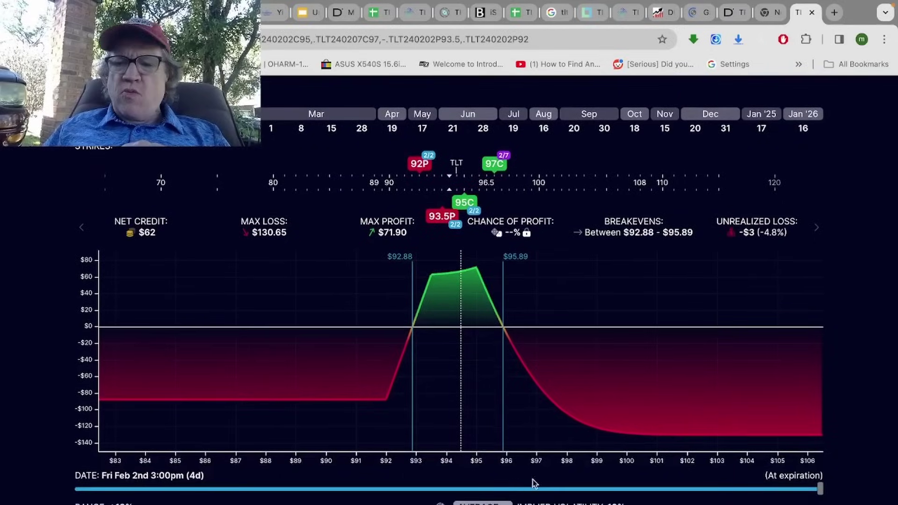
pyautogui.moveTo(819, 489); pyautogui.dragTo(614, 490)
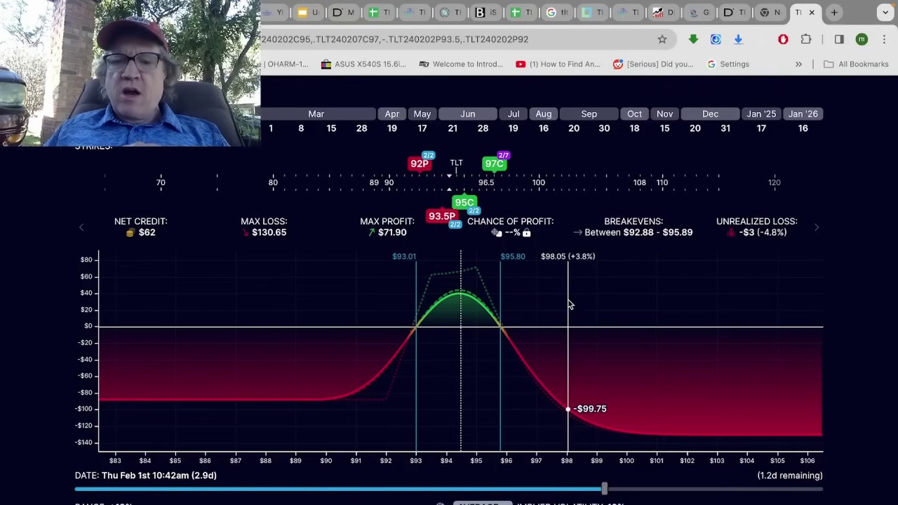
pyautogui.scroll(2, 578, 322)
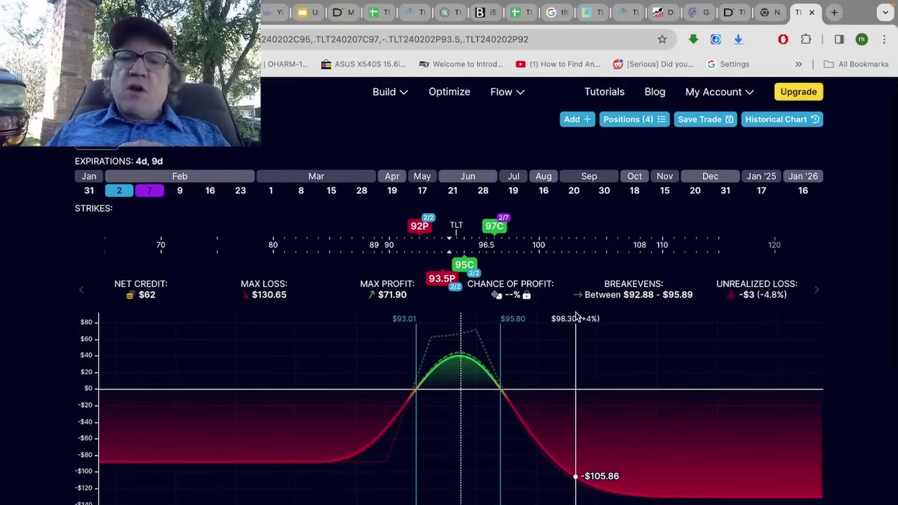
# Set the quantity of the 2/7 97 call and the 2/2 92 put to 2 contracts each.
pyautogui.click(495, 227)
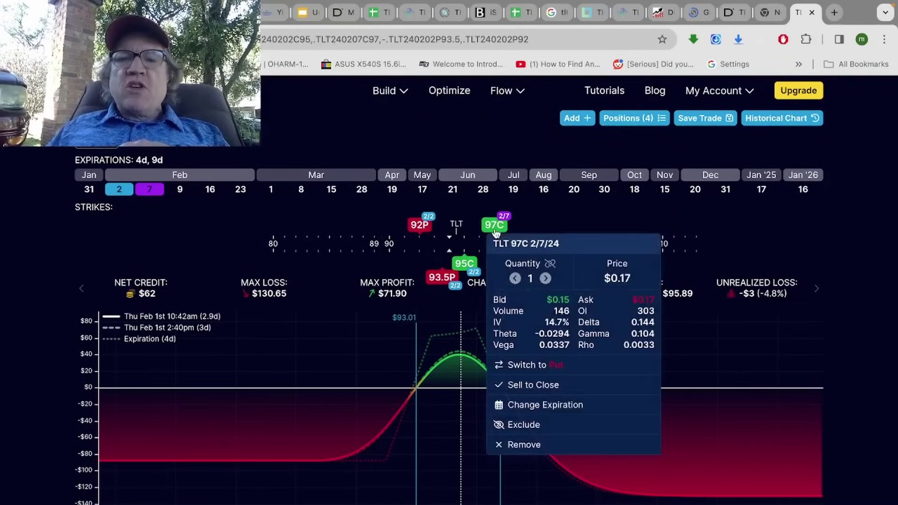
pyautogui.click(545, 279)
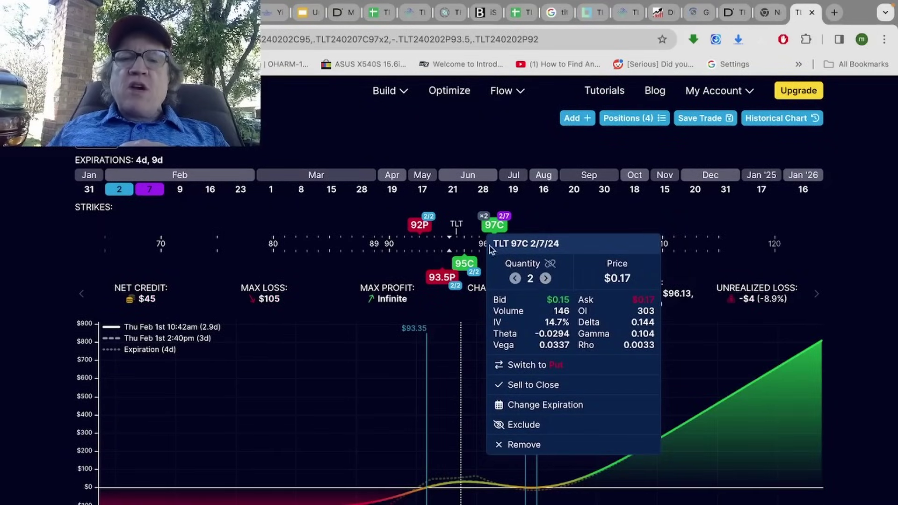
pyautogui.click(419, 225)
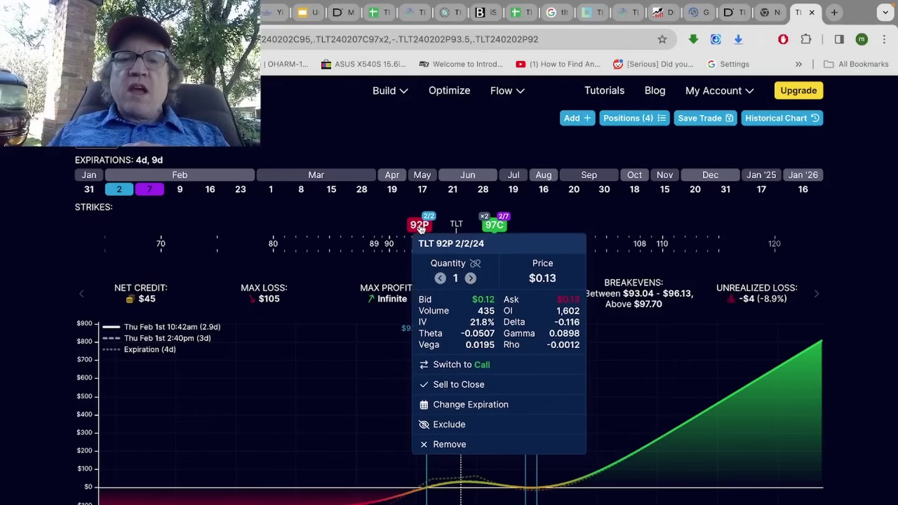
pyautogui.click(470, 278)
pyautogui.click(324, 217)
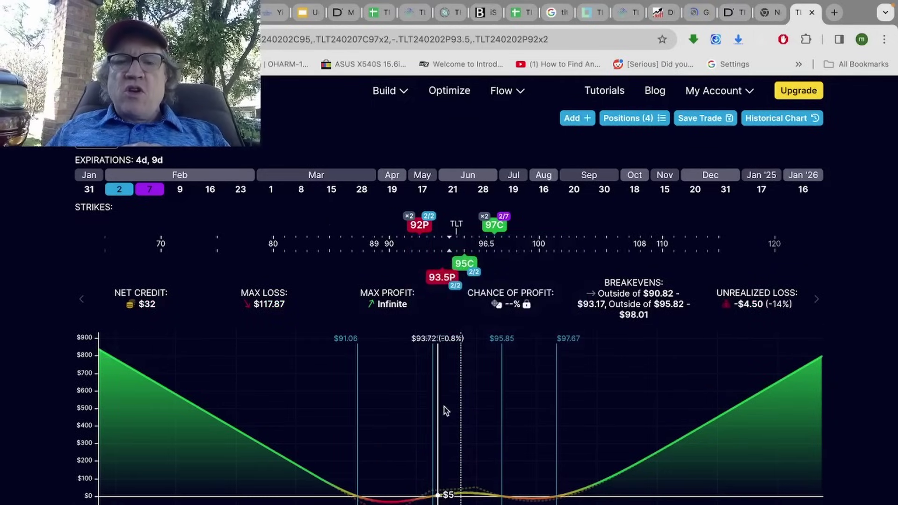
# Examine the profit curve with implied volatility raised to 27.8% and 32%, and return the volatility to 18.6%.
pyautogui.scroll(-1, 469, 427)
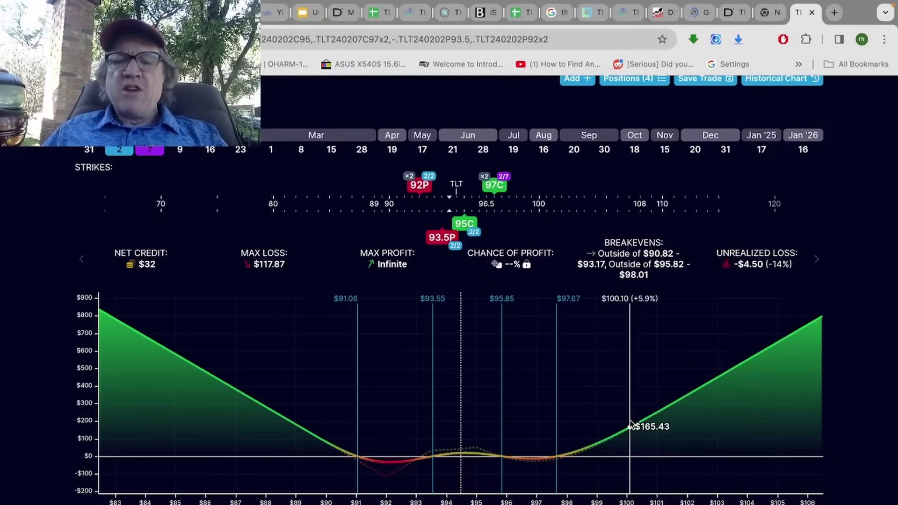
pyautogui.scroll(-2, 630, 423)
pyautogui.scroll(1, 631, 424)
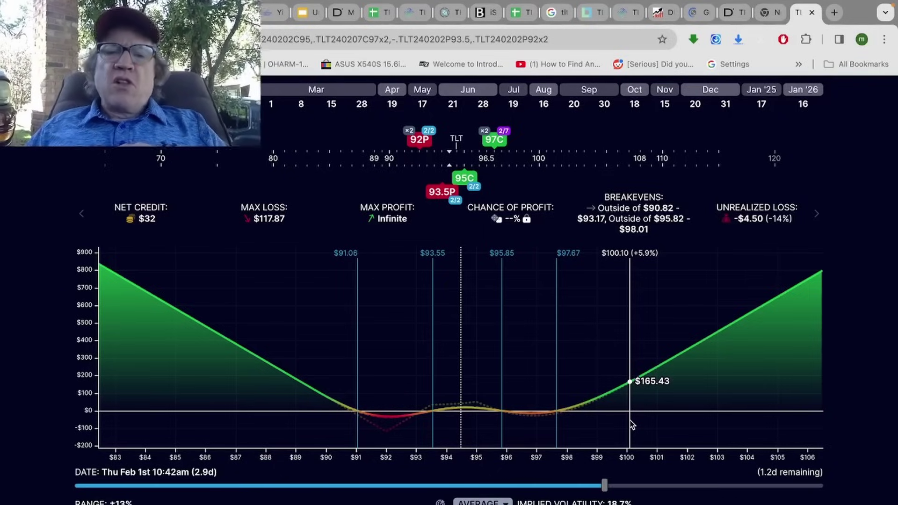
pyautogui.scroll(-1, 631, 424)
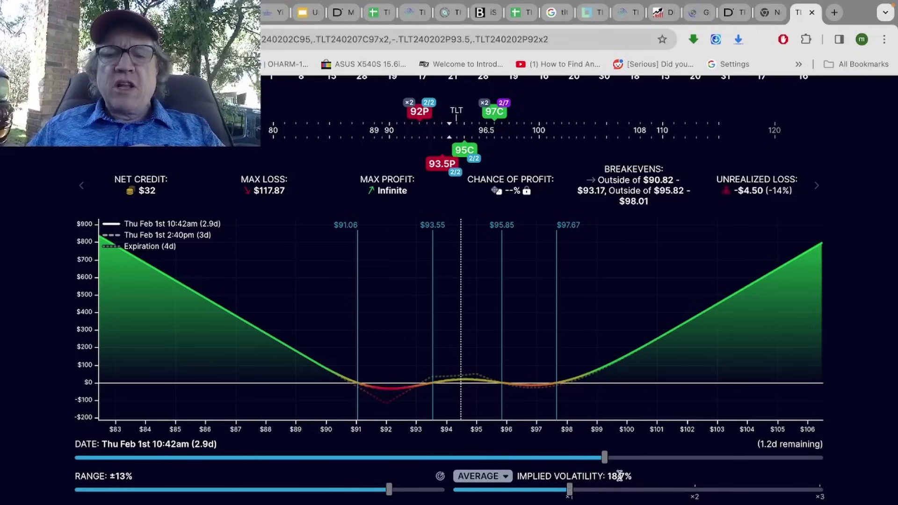
pyautogui.scroll(2, 449, 380)
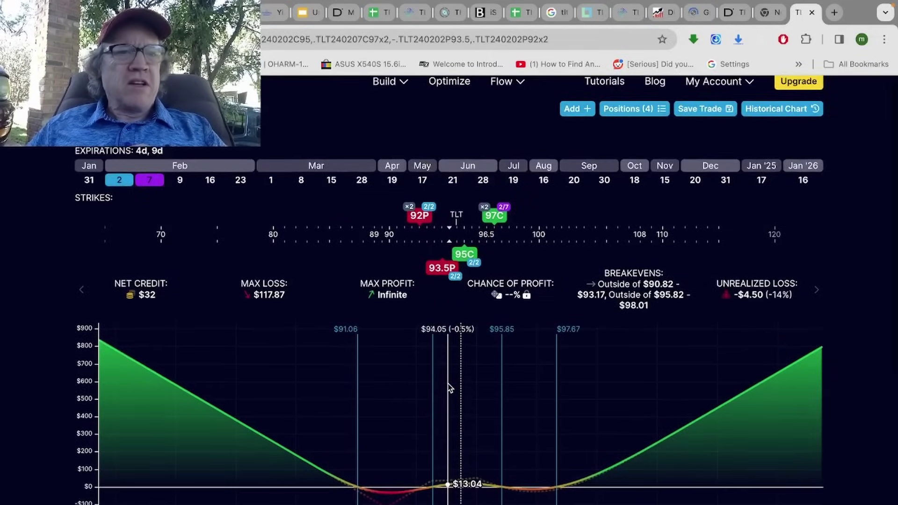
pyautogui.scroll(-4, 449, 384)
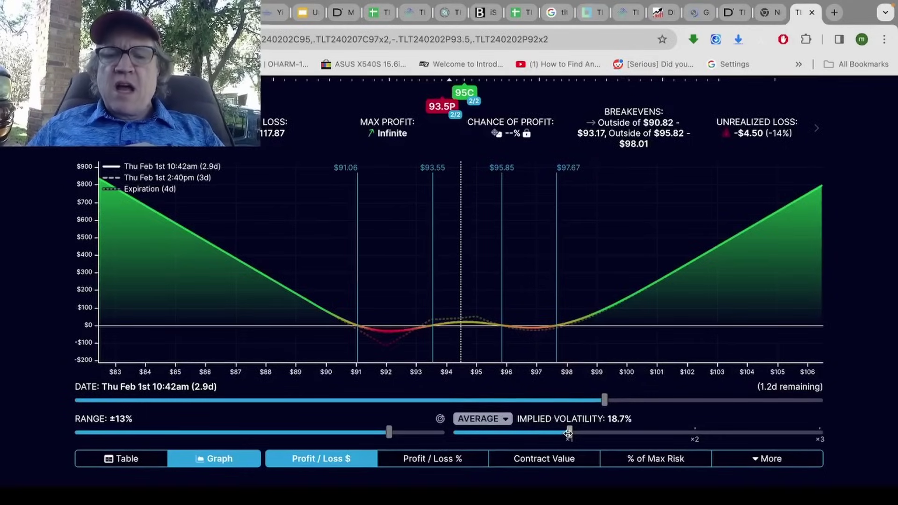
pyautogui.moveTo(569, 432); pyautogui.dragTo(630, 433)
pyautogui.scroll(-1, 603, 433)
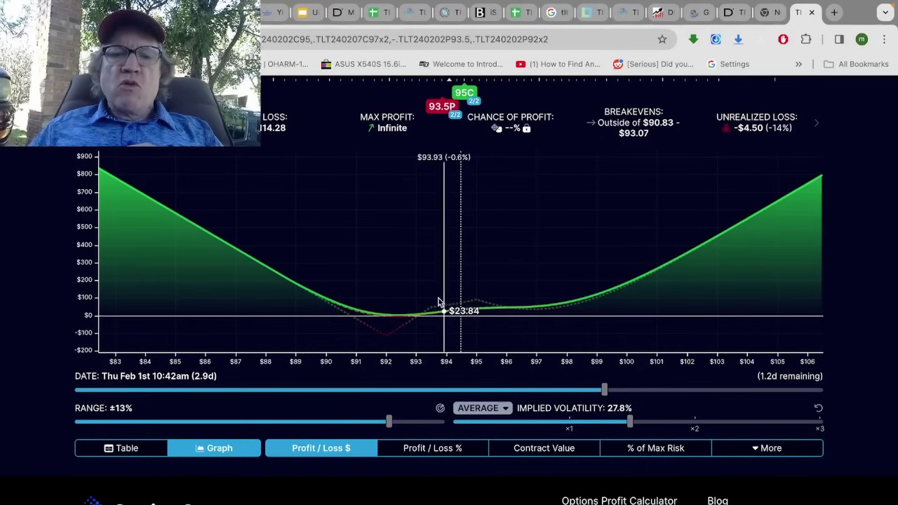
pyautogui.moveTo(628, 416); pyautogui.dragTo(658, 416)
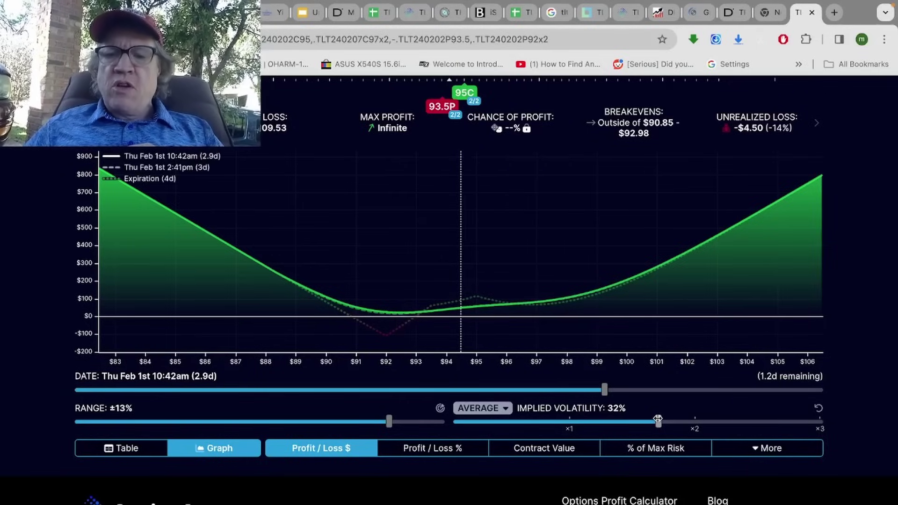
pyautogui.moveTo(658, 421); pyautogui.dragTo(567, 425)
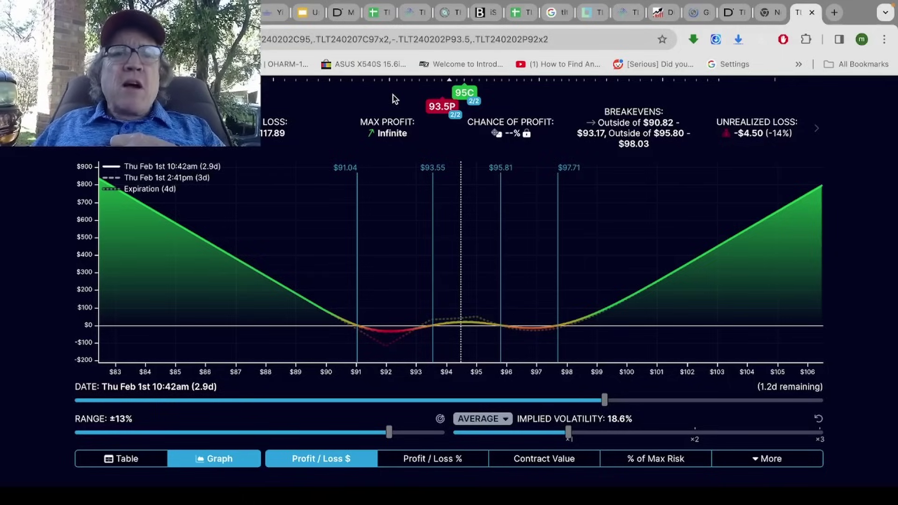
# Switch to the saved TRES first trade and review the contract details of its 93 call, 93 put and 92 put legs.
pyautogui.click(415, 19)
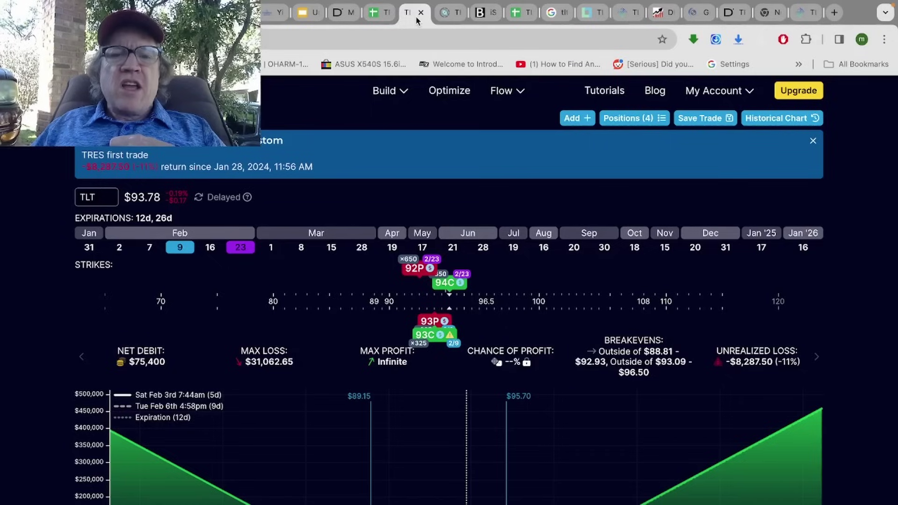
pyautogui.scroll(-3, 486, 332)
pyautogui.scroll(2, 486, 333)
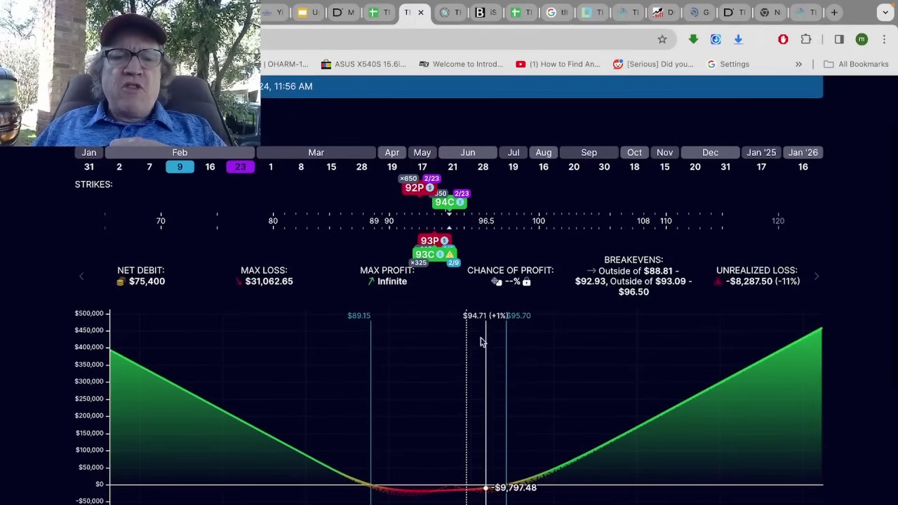
pyautogui.scroll(1, 342, 331)
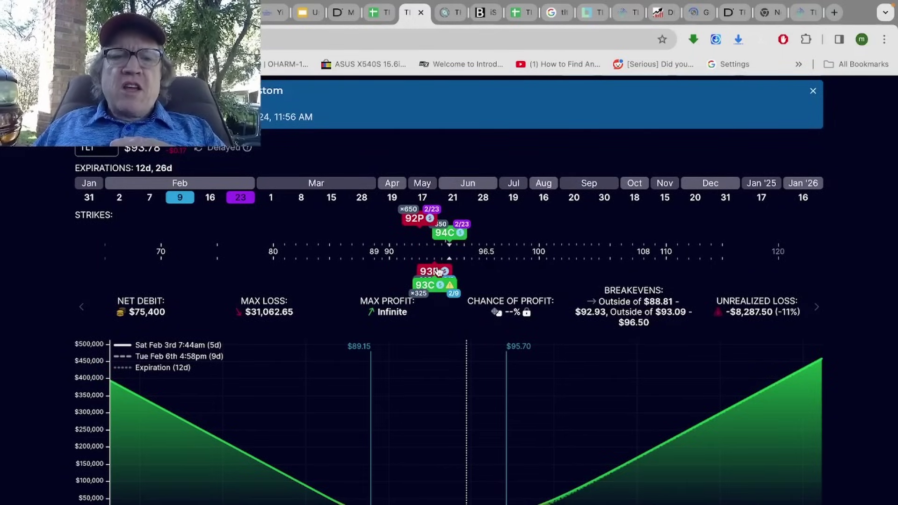
pyautogui.click(434, 286)
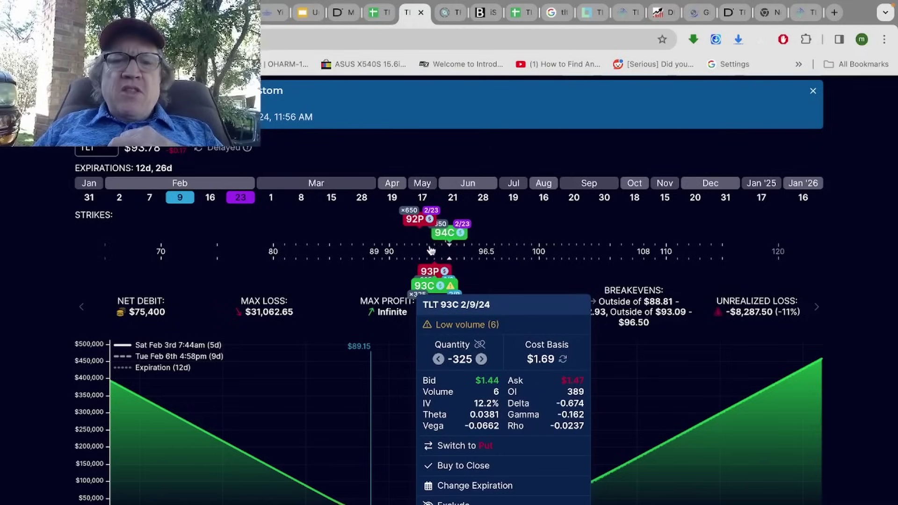
pyautogui.click(430, 269)
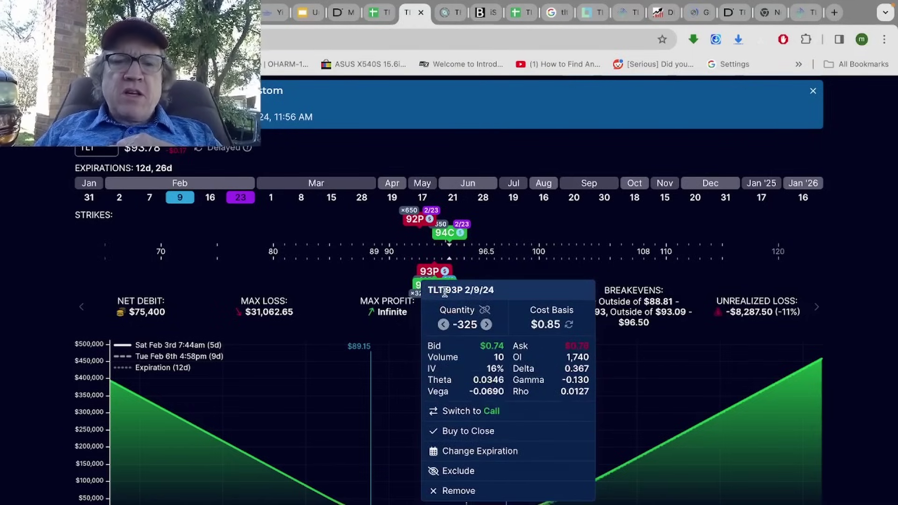
pyautogui.click(415, 219)
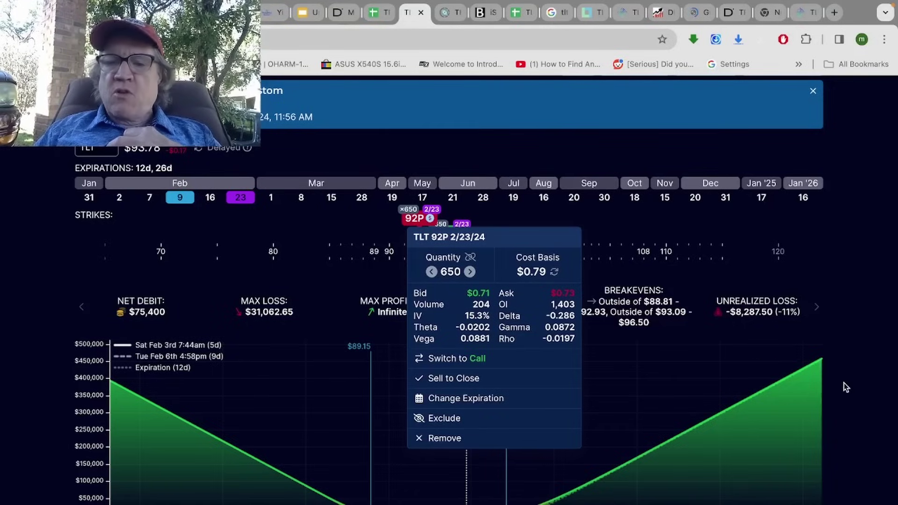
pyautogui.scroll(-2, 840, 394)
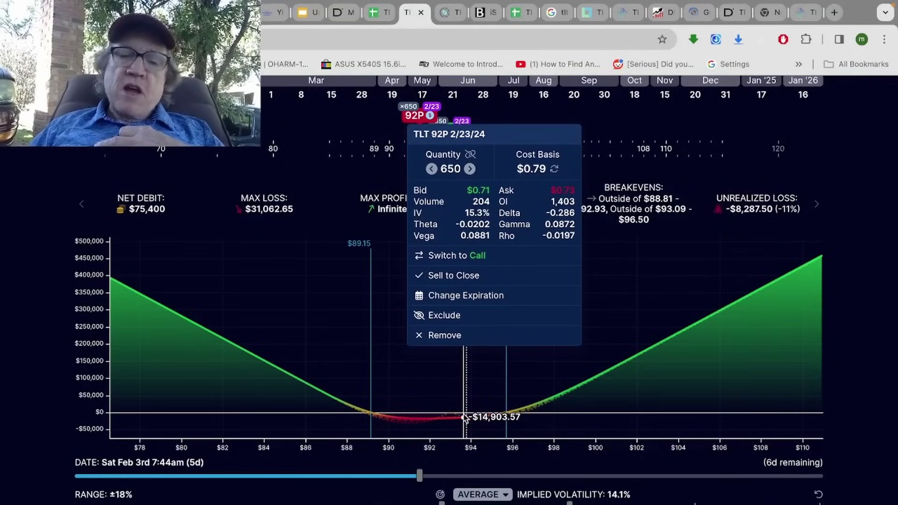
pyautogui.click(646, 252)
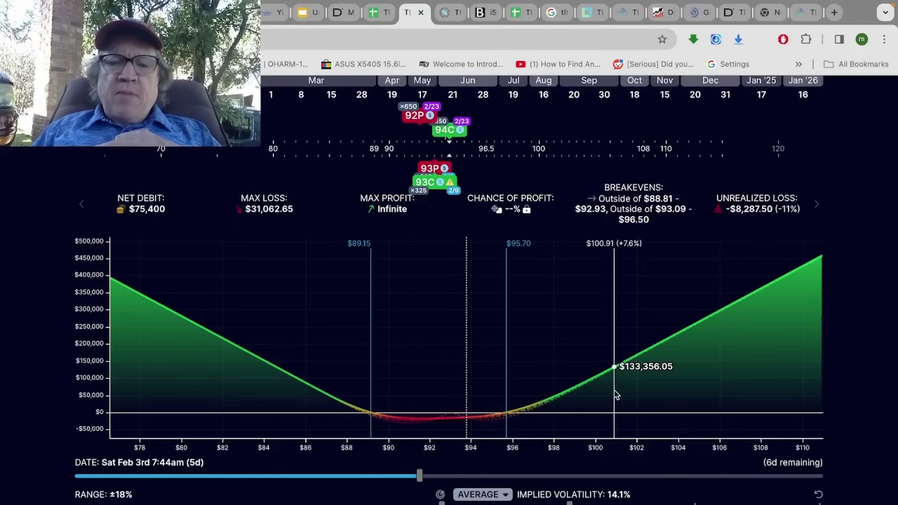
# Examine the TRES trade's profit curve at implied volatilities of 19.2% and 24.1%, and return the volatility to 14.1%.
pyautogui.scroll(-2, 616, 395)
pyautogui.scroll(3, 615, 395)
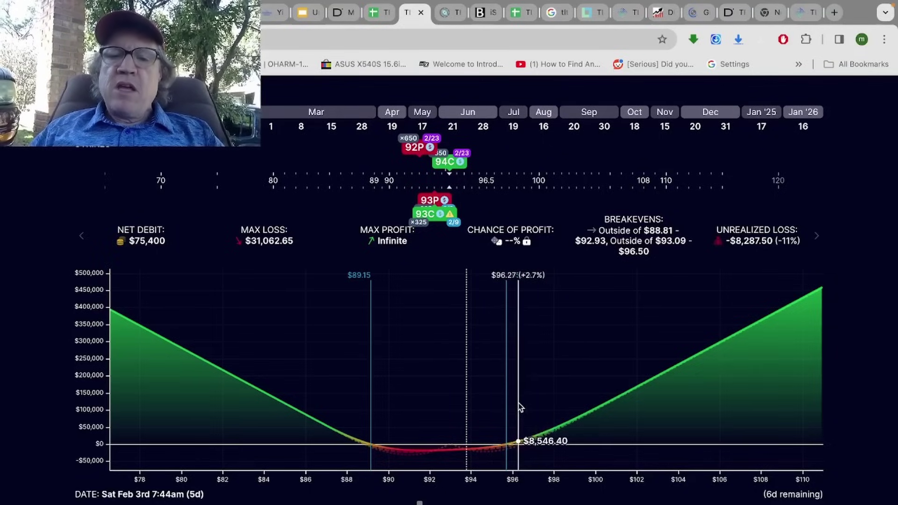
pyautogui.scroll(-2, 574, 472)
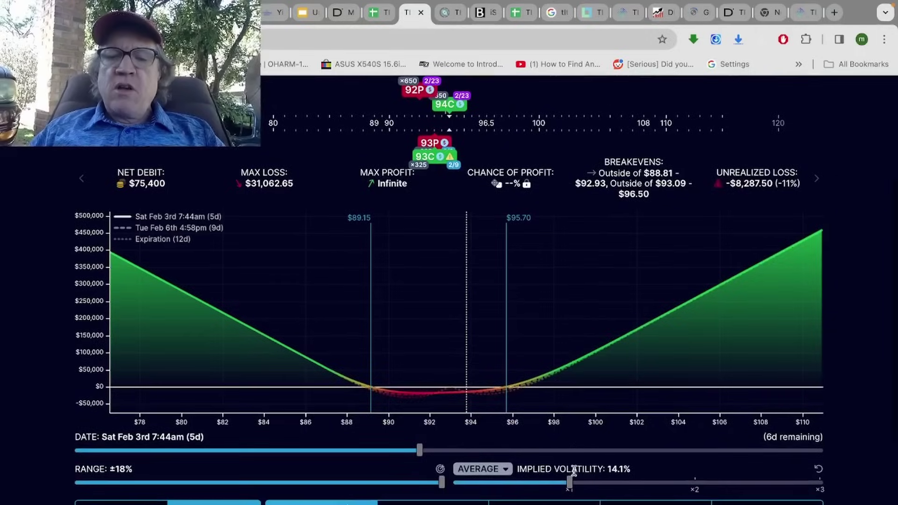
pyautogui.moveTo(569, 482); pyautogui.dragTo(615, 482)
pyautogui.scroll(-1, 655, 496)
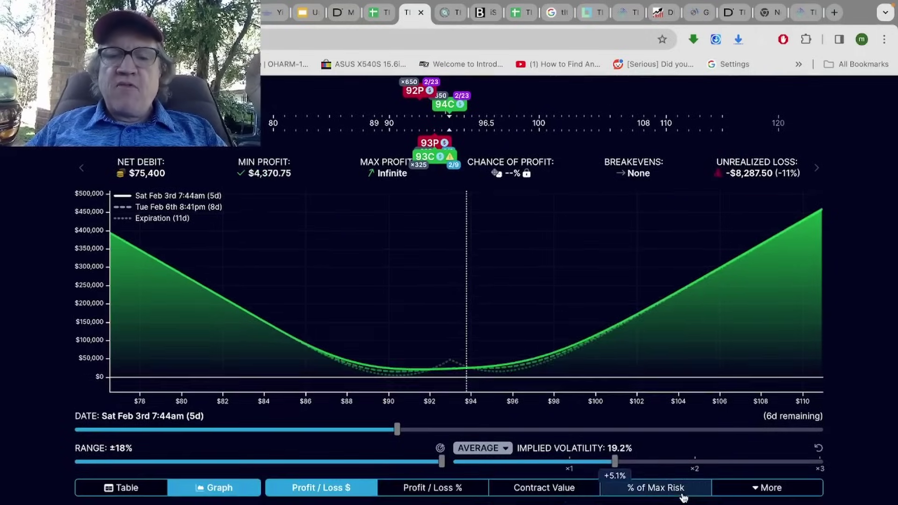
pyautogui.moveTo(683, 497); pyautogui.dragTo(659, 474)
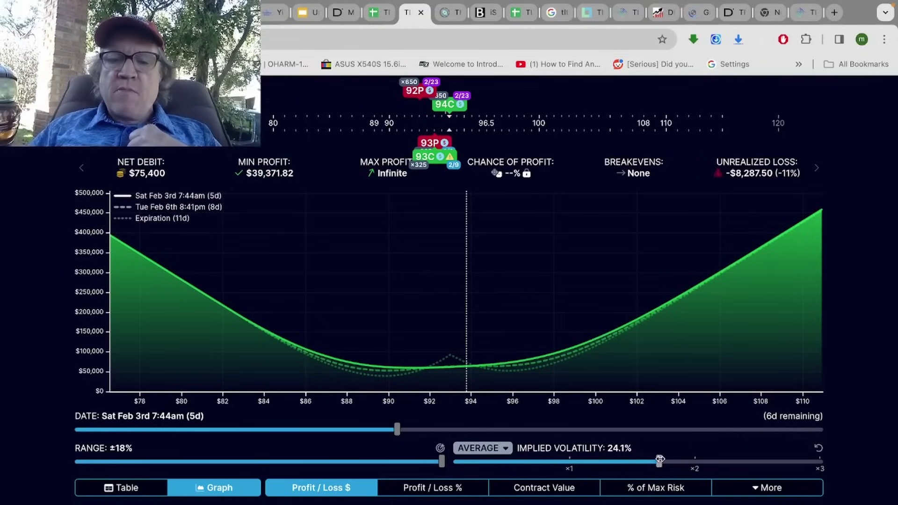
pyautogui.moveTo(659, 459); pyautogui.dragTo(569, 469)
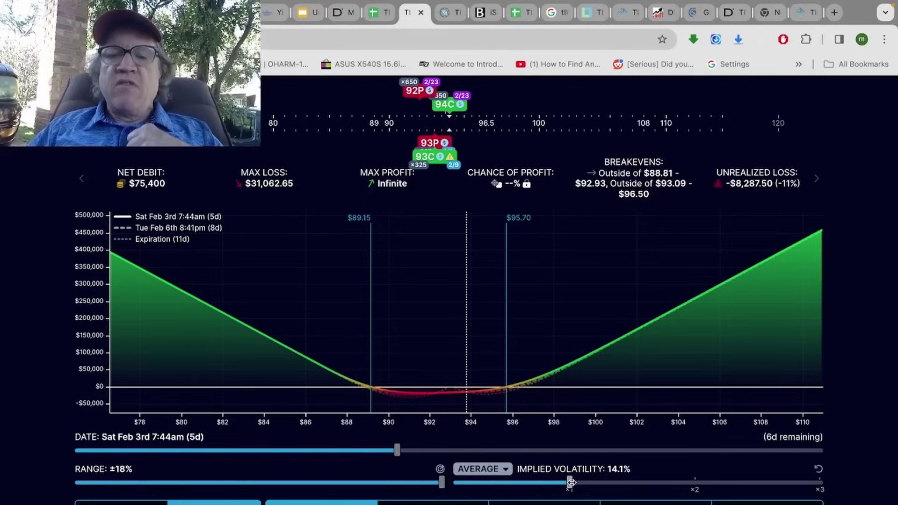
# Check the TRES trade's curve and breakevens with implied volatility lowered to 9.3% and brought back up to 14.2%.
pyautogui.moveTo(569, 483); pyautogui.dragTo(522, 482)
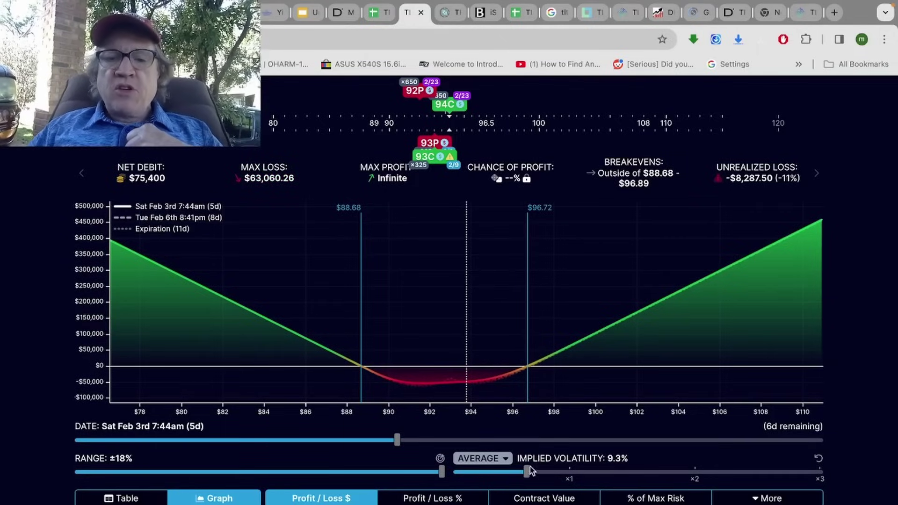
pyautogui.moveTo(528, 472); pyautogui.dragTo(570, 473)
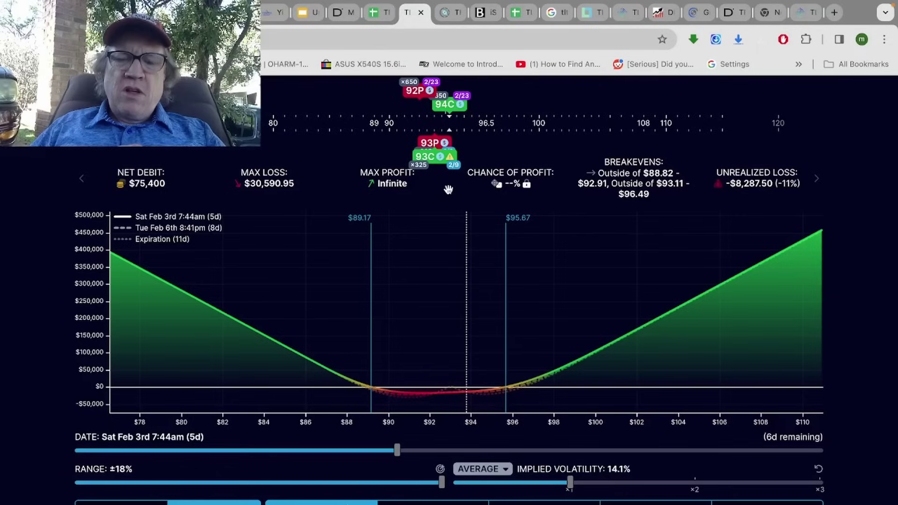
pyautogui.scroll(2, 449, 192)
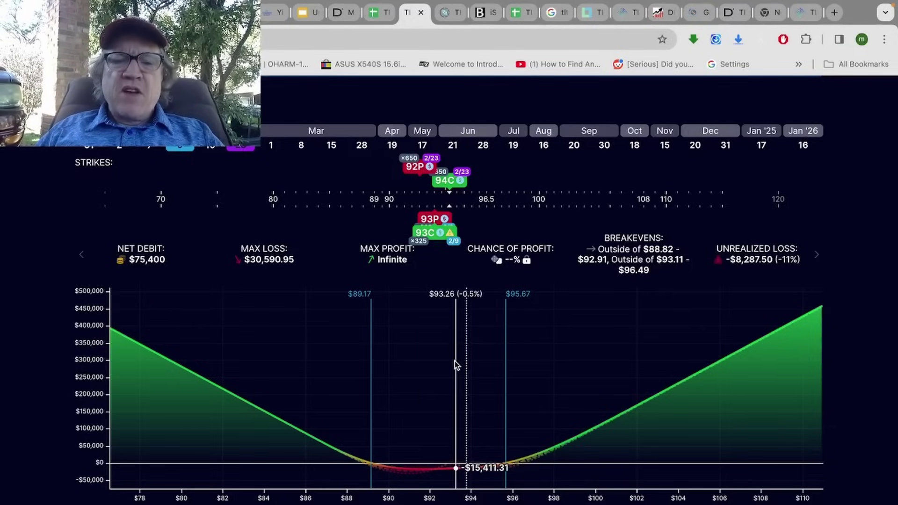
pyautogui.scroll(-2, 489, 394)
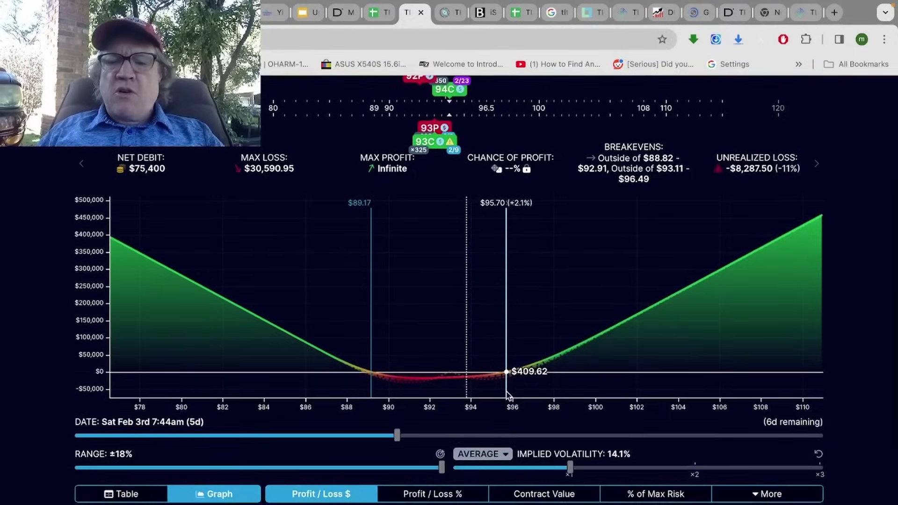
pyautogui.click(507, 393)
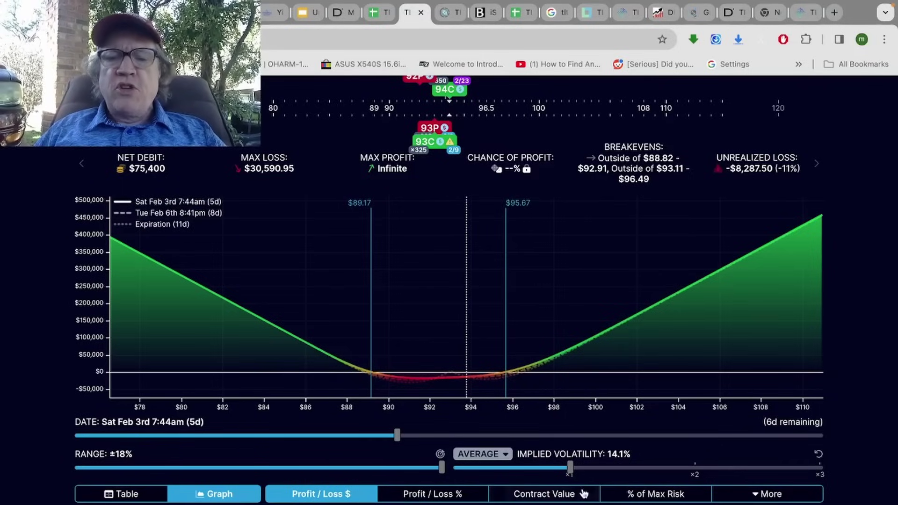
pyautogui.moveTo(570, 467)
pyautogui.mouseDown()
pyautogui.moveTo(627, 480)
pyautogui.moveTo(569, 469)
pyautogui.mouseUp()
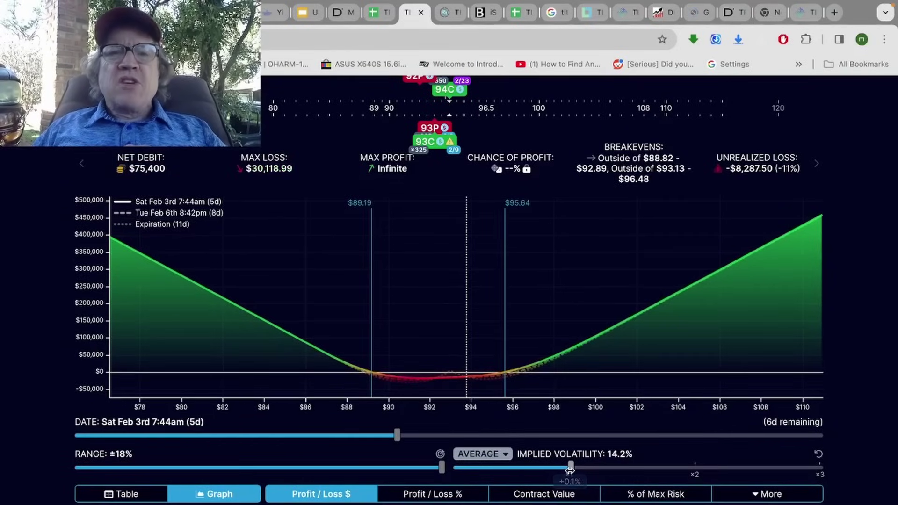
# Switch to the TradingView chart and compare the Nasdaq 100 price moves with the volatility line below around January 24 and 25.
pyautogui.scroll(2, 522, 277)
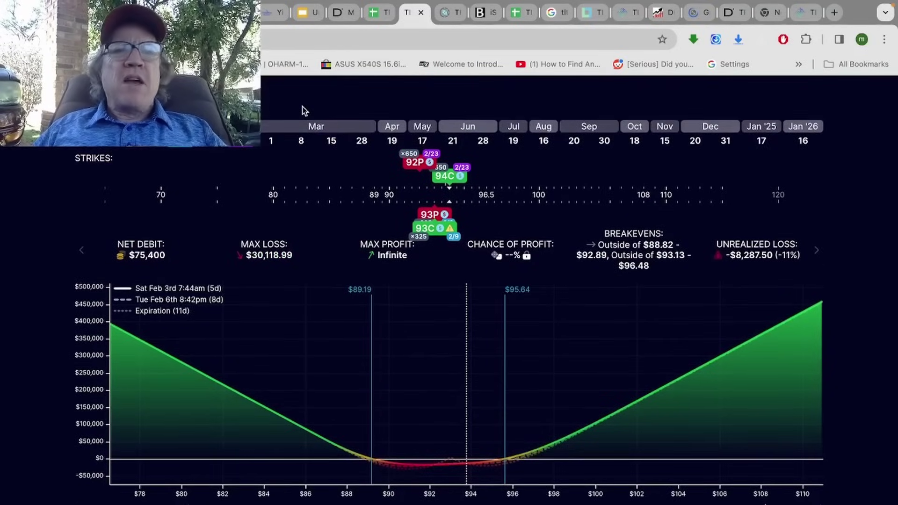
pyautogui.click(628, 20)
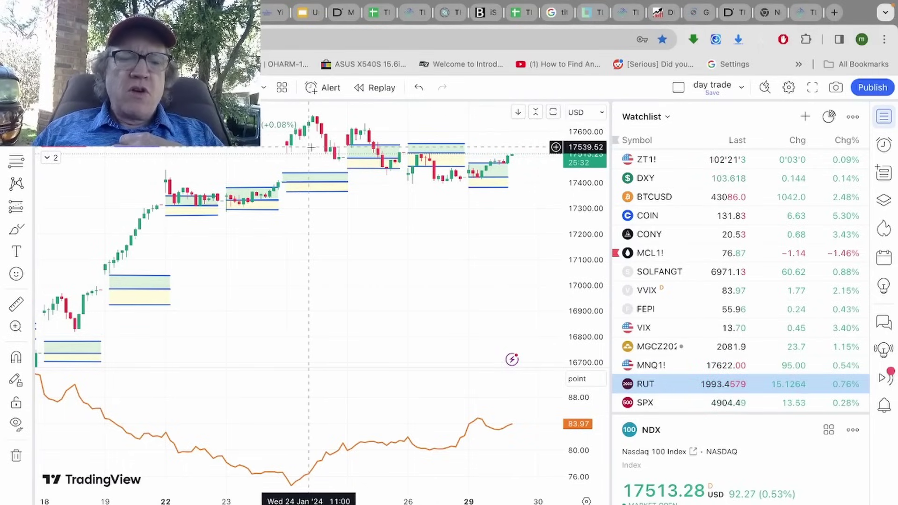
pyautogui.click(326, 171)
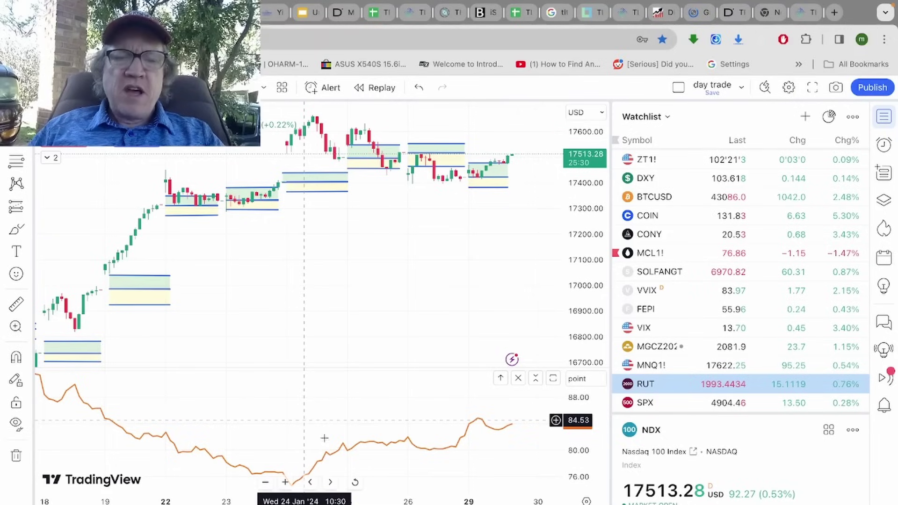
pyautogui.click(344, 451)
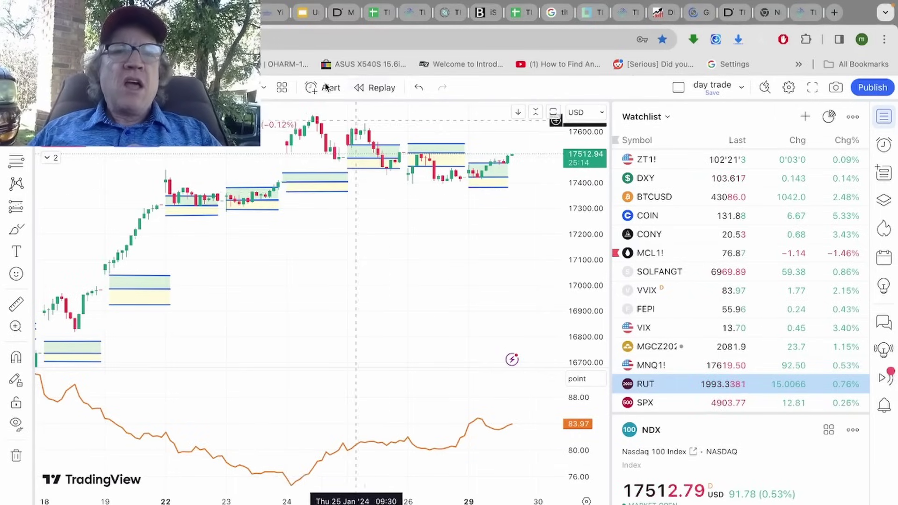
# Return to the TRES trade and examine its profit curve at 18.7% and 14% implied volatility and at the Feb 5 and Feb 4 dates.
pyautogui.click(415, 18)
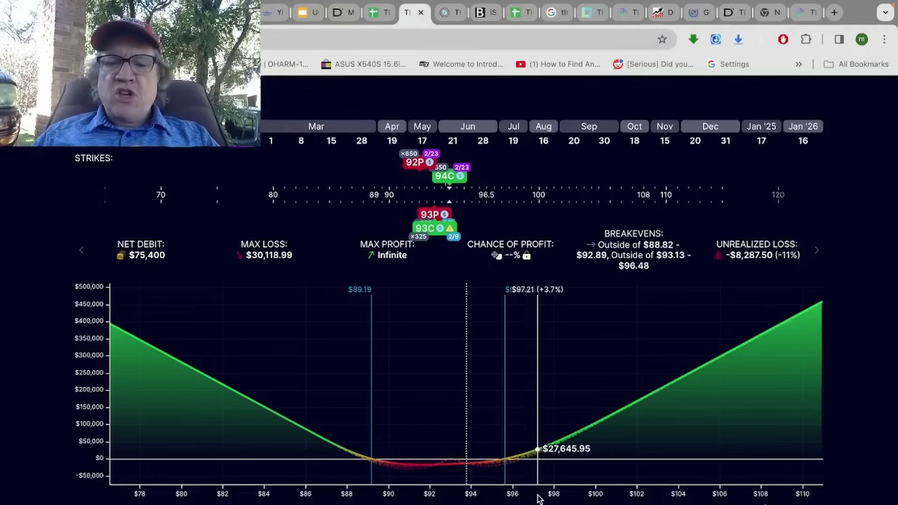
pyautogui.scroll(-2, 538, 496)
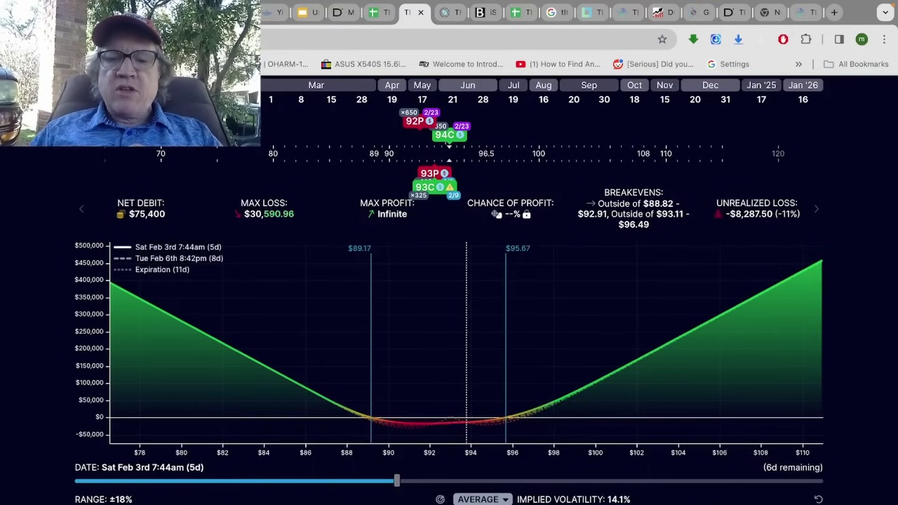
pyautogui.moveTo(573, 503); pyautogui.dragTo(611, 500)
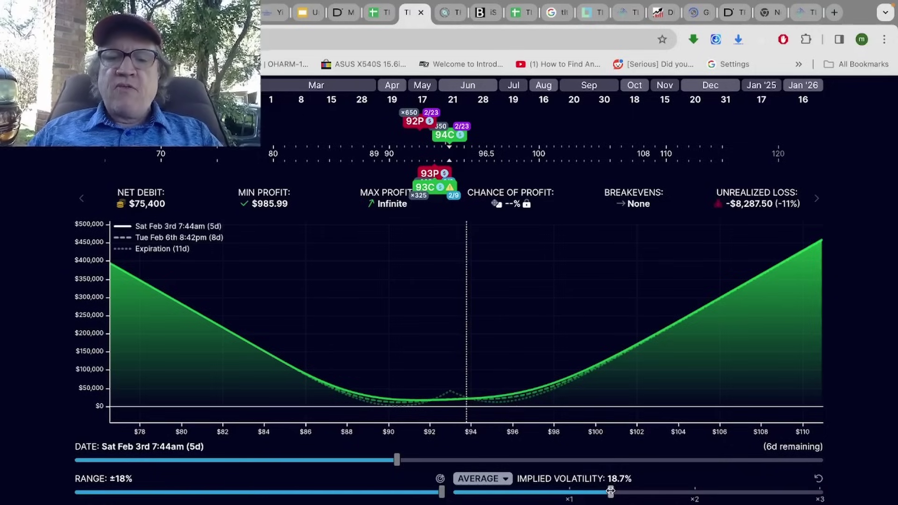
pyautogui.moveTo(611, 488); pyautogui.dragTo(569, 502)
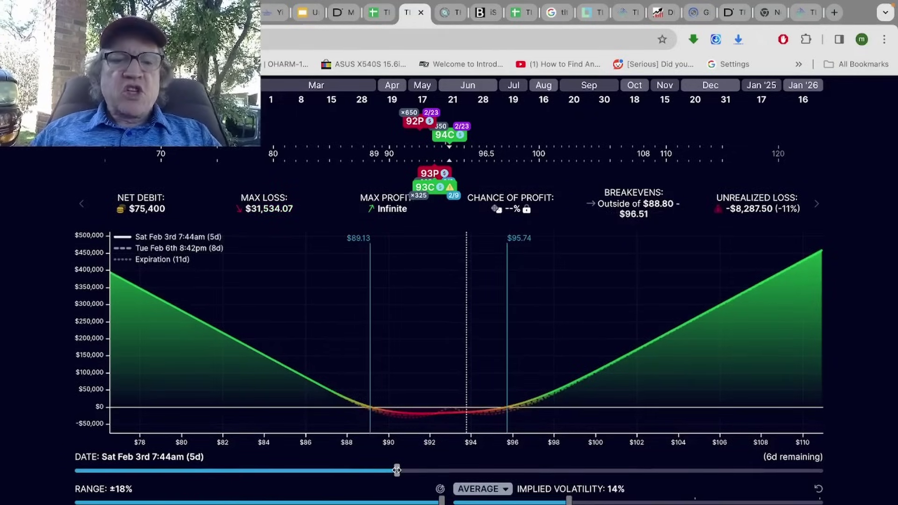
pyautogui.moveTo(397, 471); pyautogui.dragTo(523, 471)
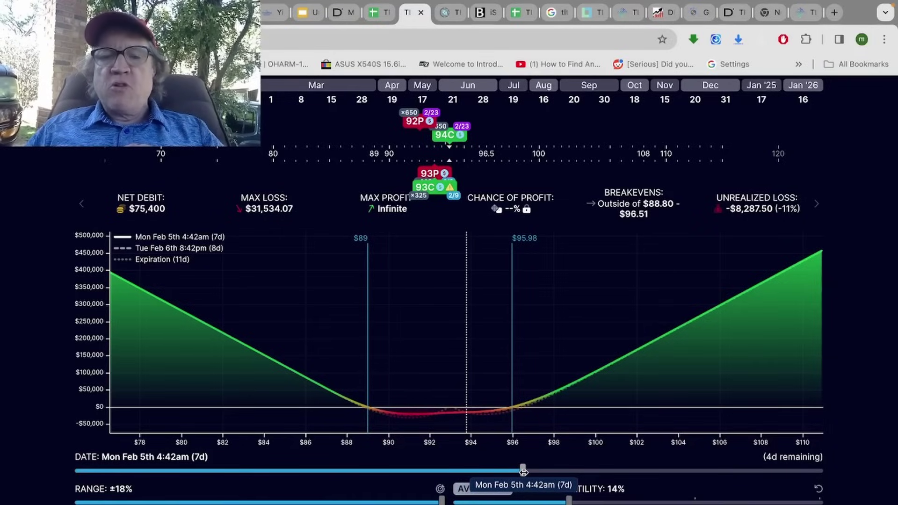
pyautogui.moveTo(523, 471); pyautogui.dragTo(447, 472)
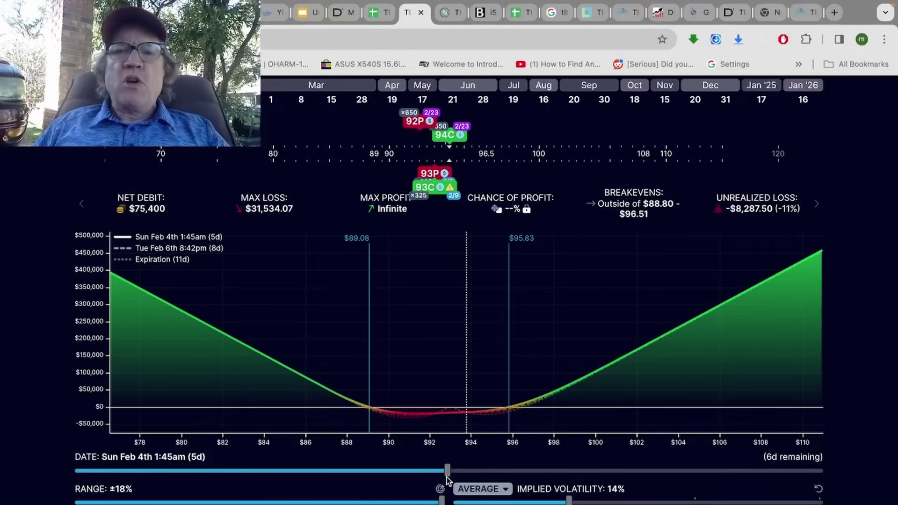
# Review the Friday and Monday values of the TLT option legs in the holdings spreadsheet, and return to the TRES trade's profit curve.
pyautogui.hotkey('ctrl', 'shift', 'Tab')
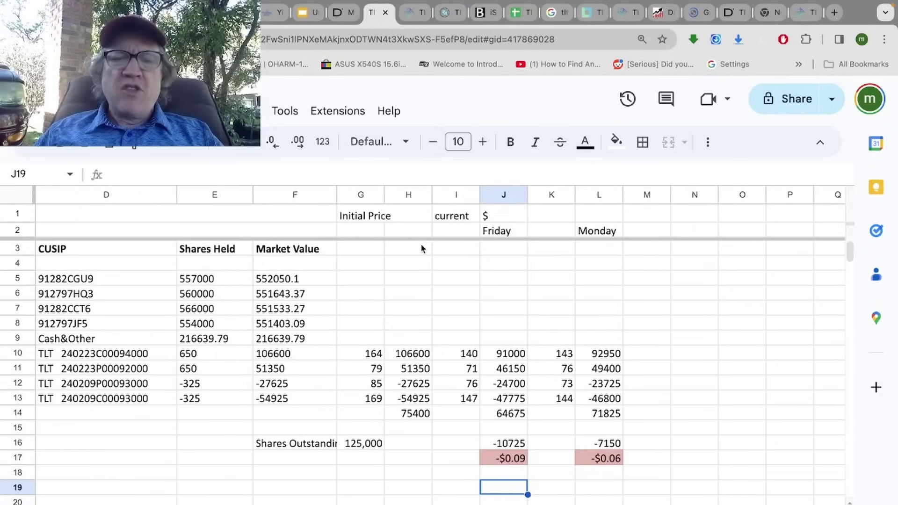
pyautogui.hotkey('ctrl', 'shift', 'pageup')
pyautogui.hotkey('ctrl', 'shift', 'pagedown')
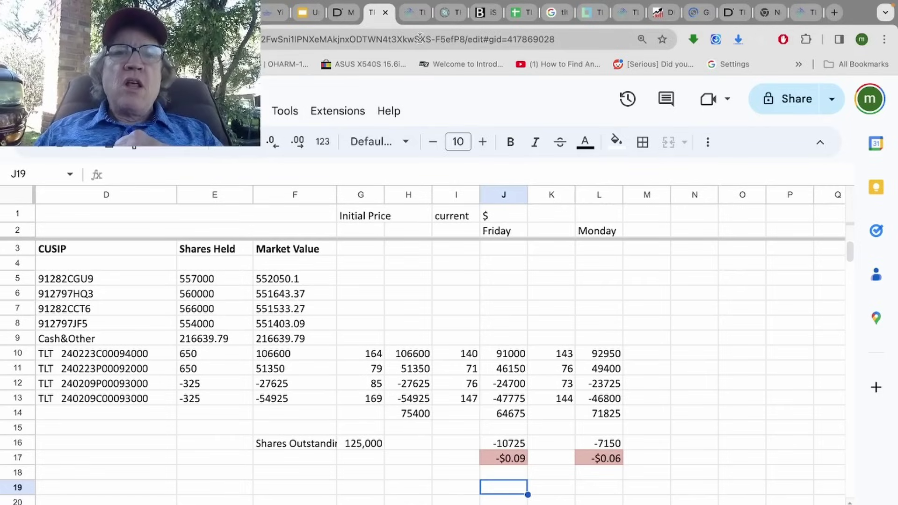
pyautogui.click(415, 22)
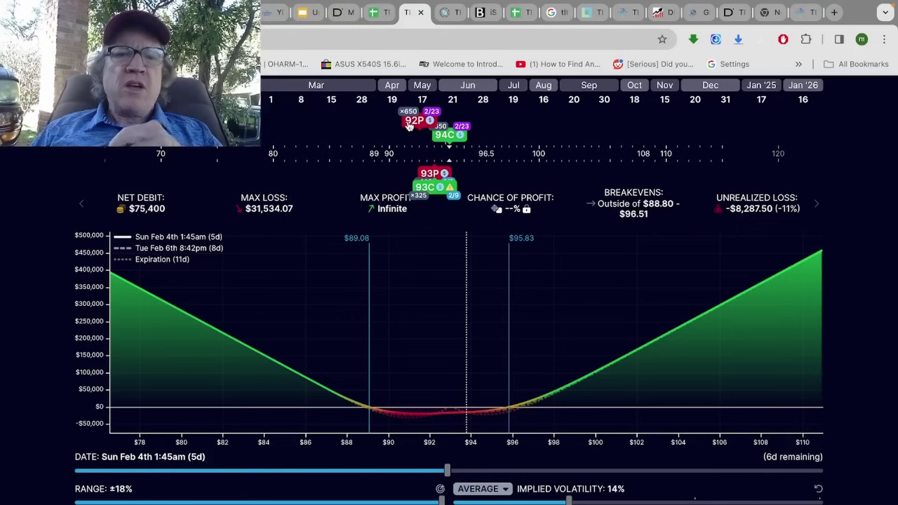
# Switch to the doubled TLT position and reduce the quantity of both long legs, the 97 call and the 92 put, to 1.
pyautogui.click(799, 18)
pyautogui.scroll(3, 468, 178)
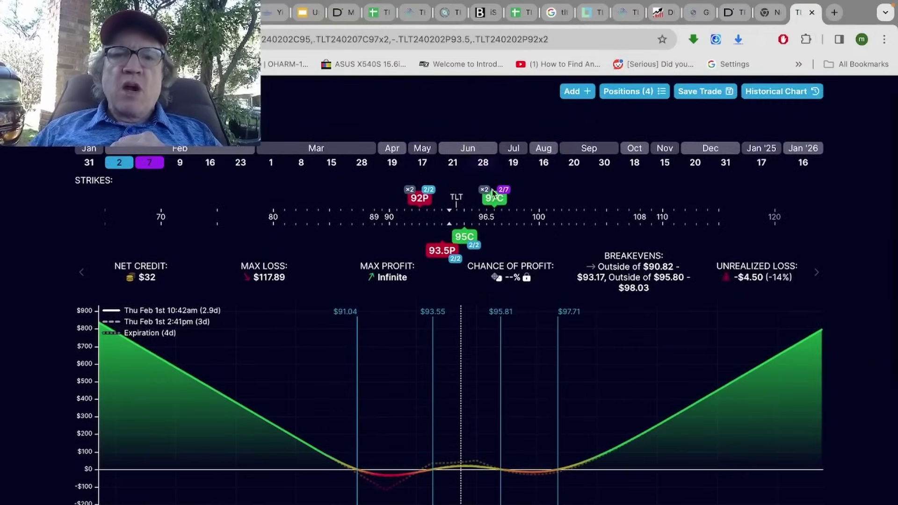
pyautogui.click(494, 197)
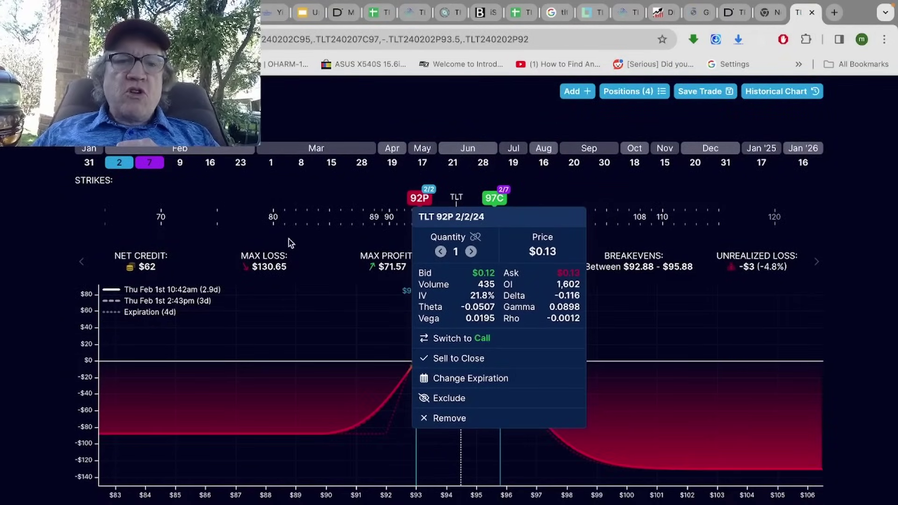
pyautogui.click(290, 243)
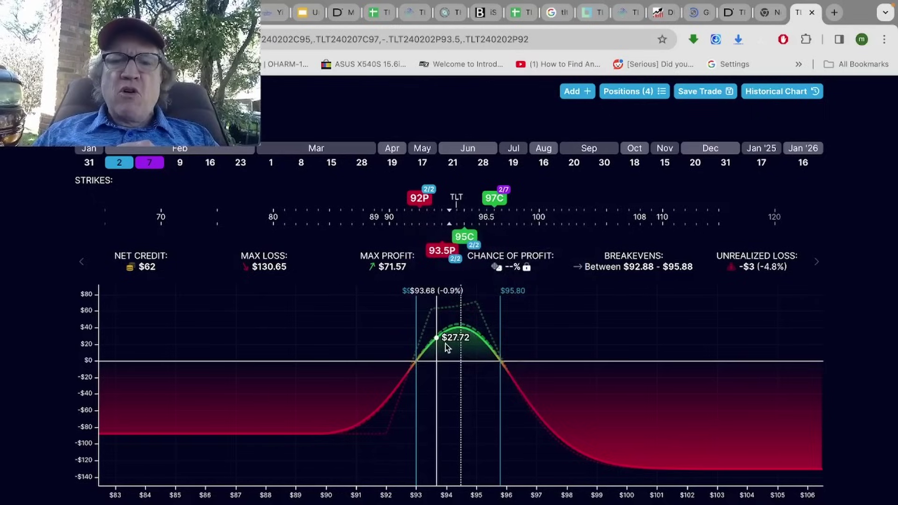